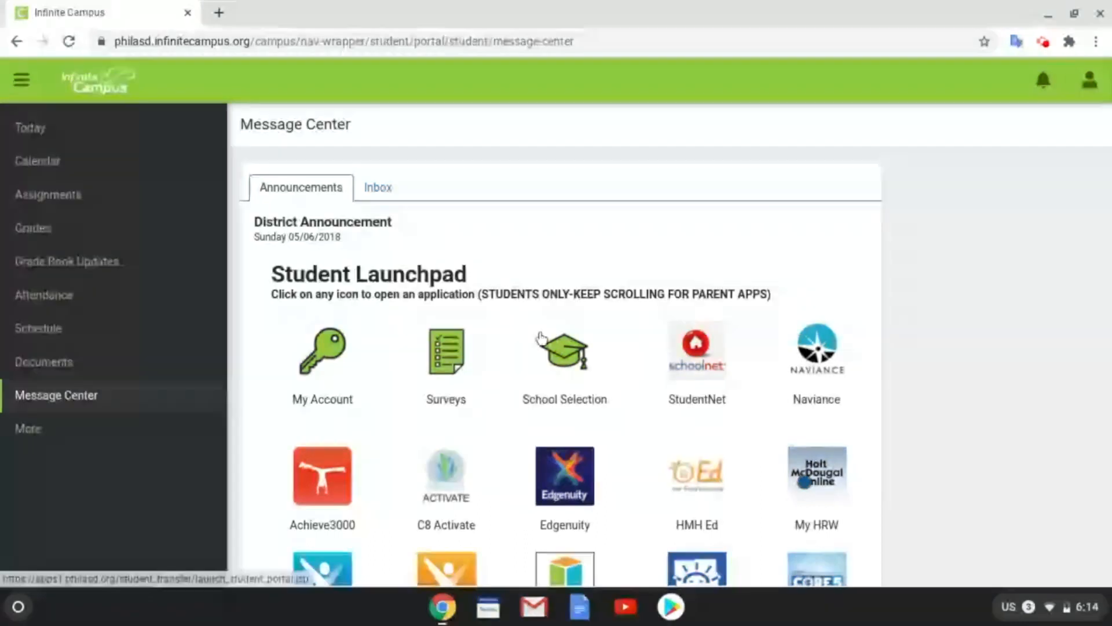
Step: Scroll the Announcements page down to the Google G-Suite For Education app grid
scroll(540, 338, "down", 8)
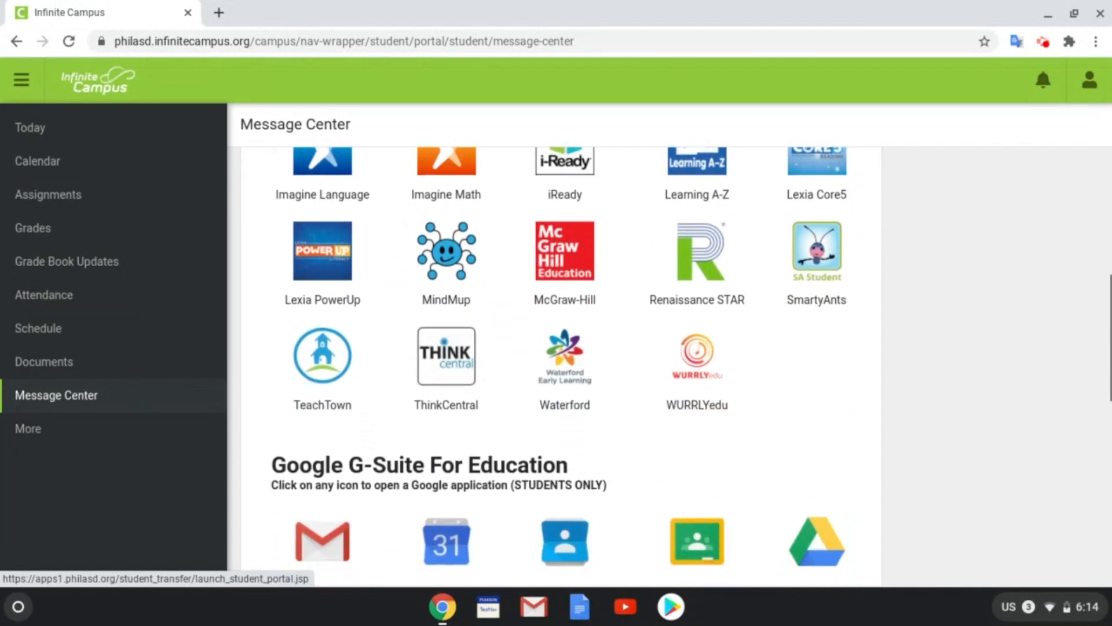
scroll(560, 366, "down", 5)
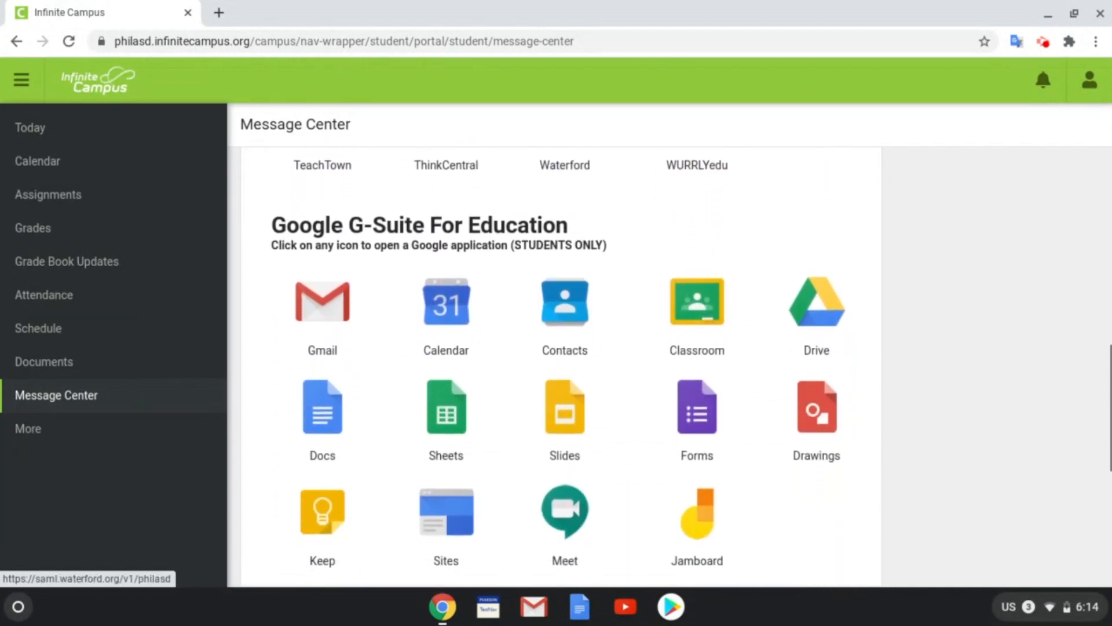
scroll(560, 366, "down", 1)
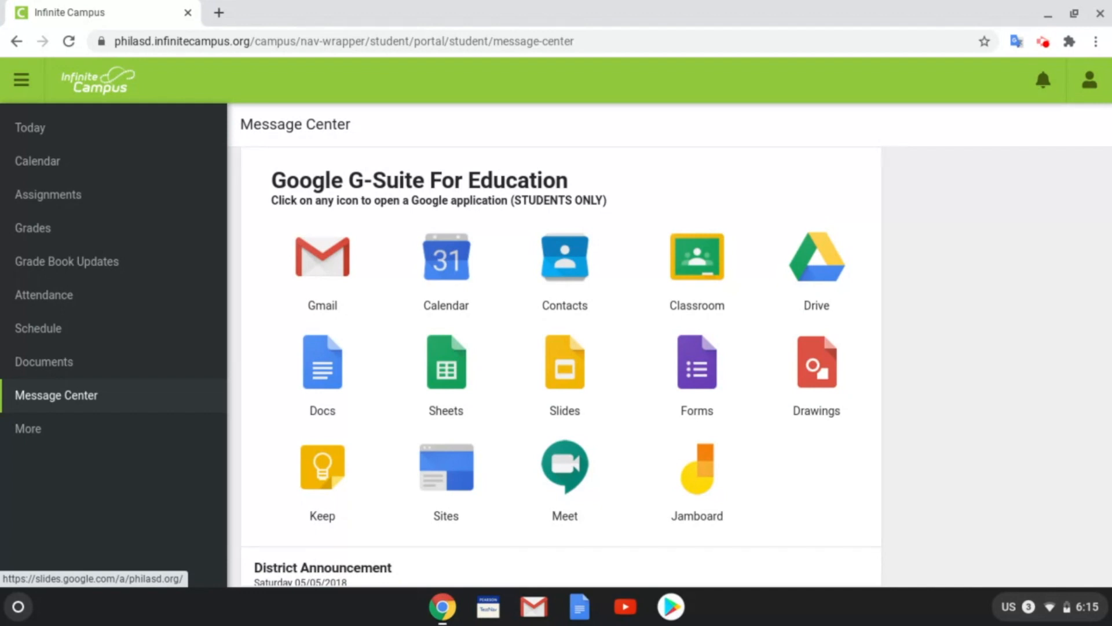
Step: Open Google Meet and submit the teacher's meeting code to reach the class meeting
left_click(553, 470)
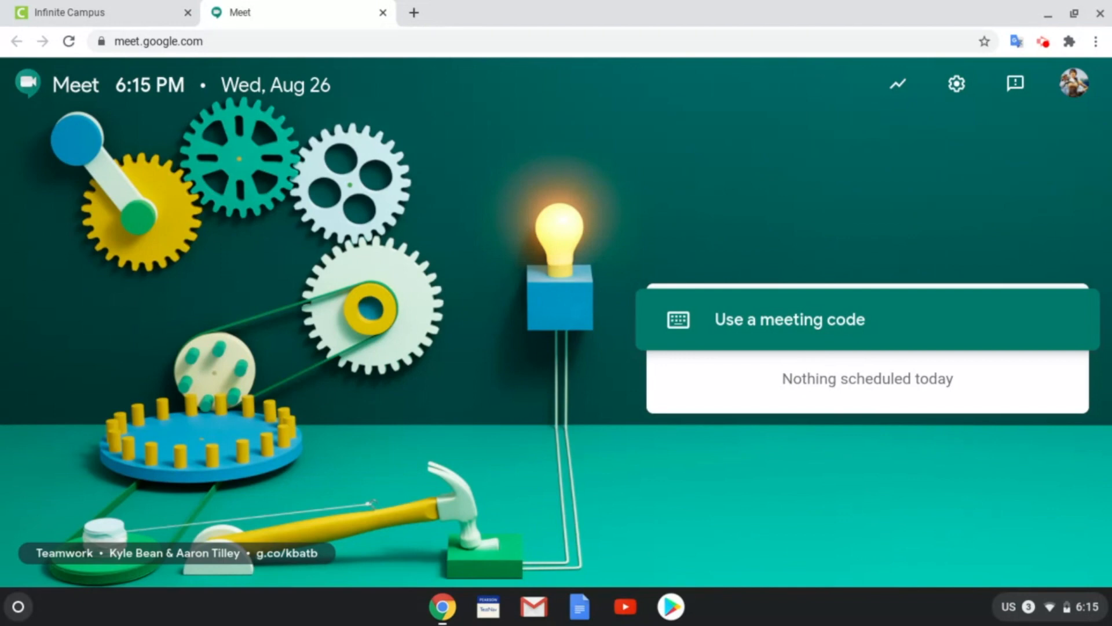
left_click(800, 319)
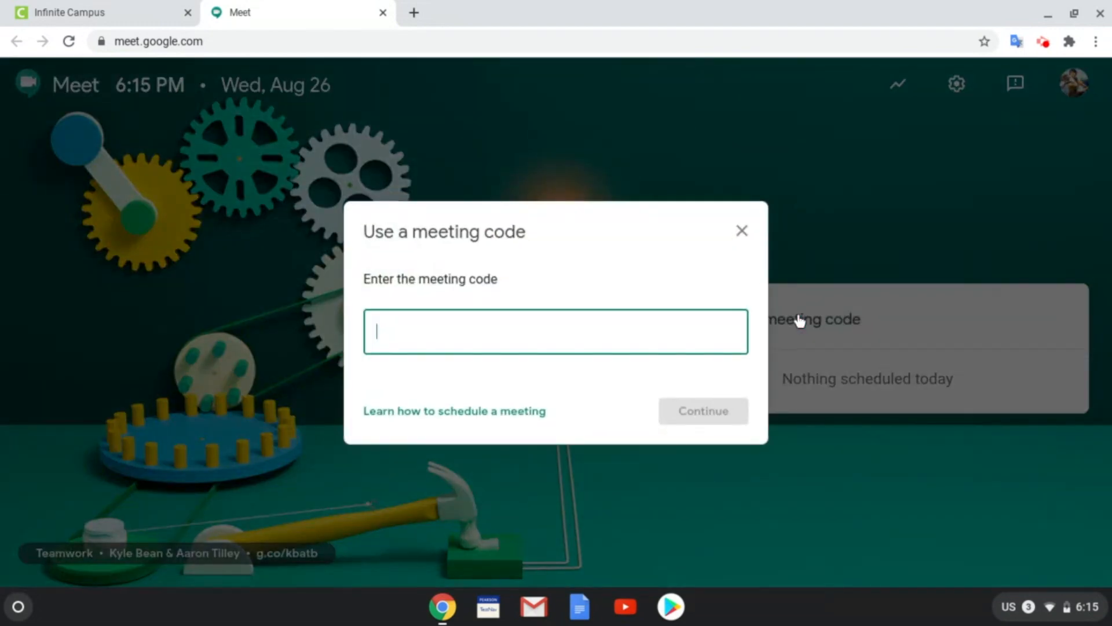
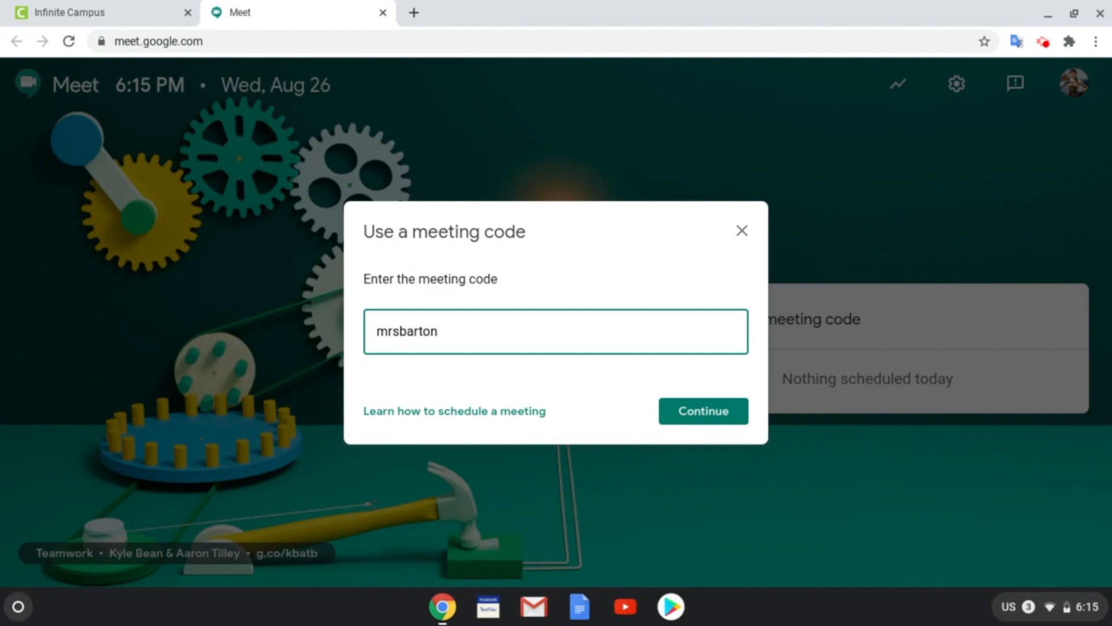
left_click(721, 415)
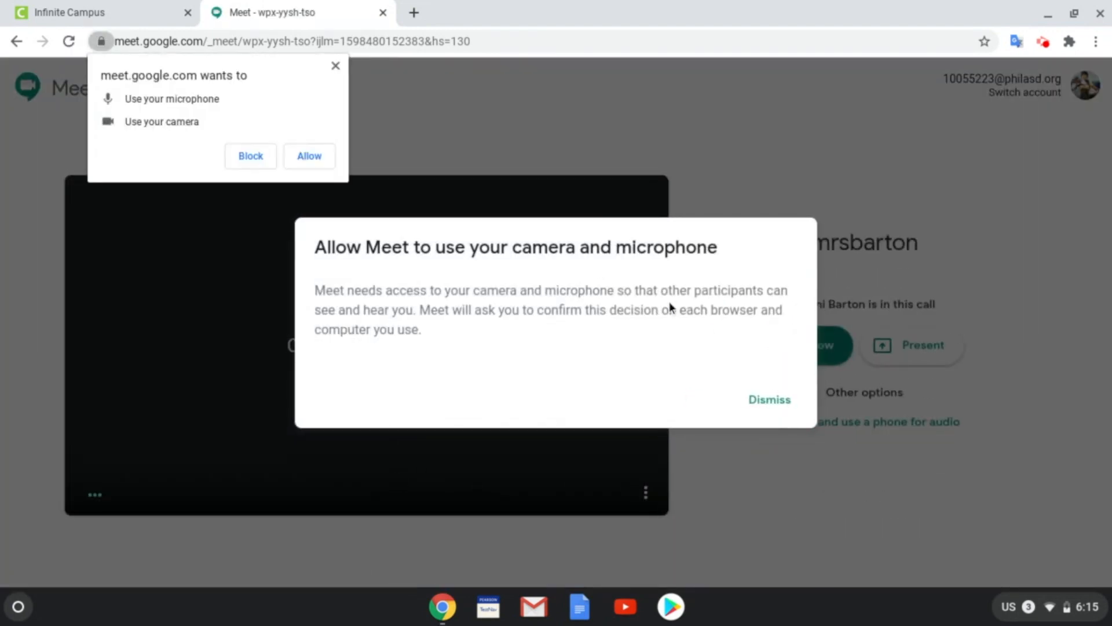
Step: Dismiss the camera notice, allow microphone and camera access, and join the class call
left_click(782, 406)
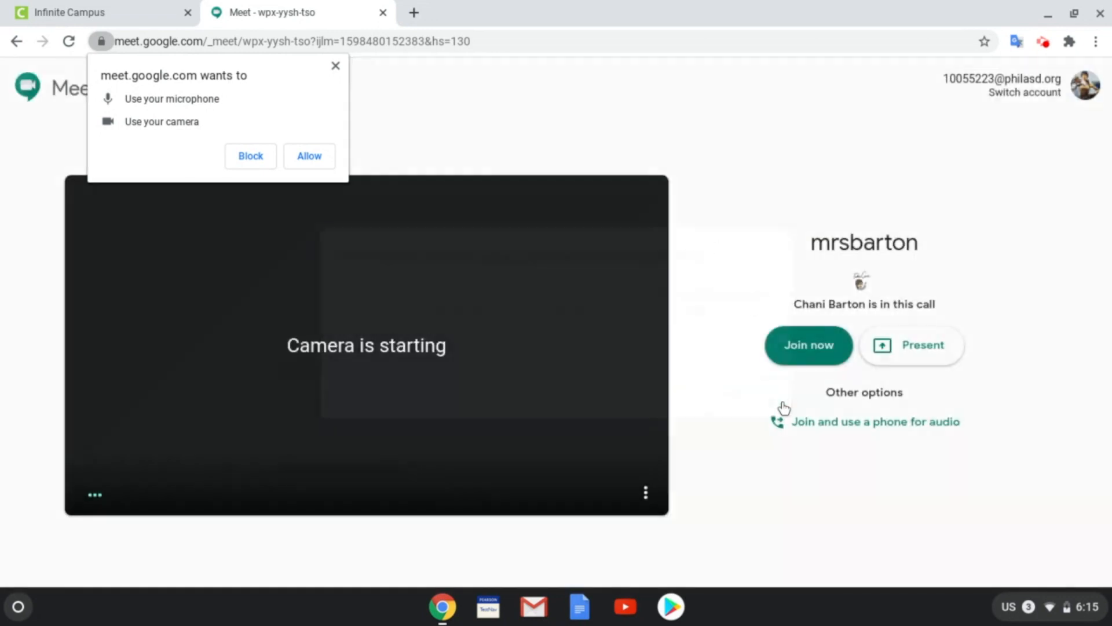
left_click(321, 157)
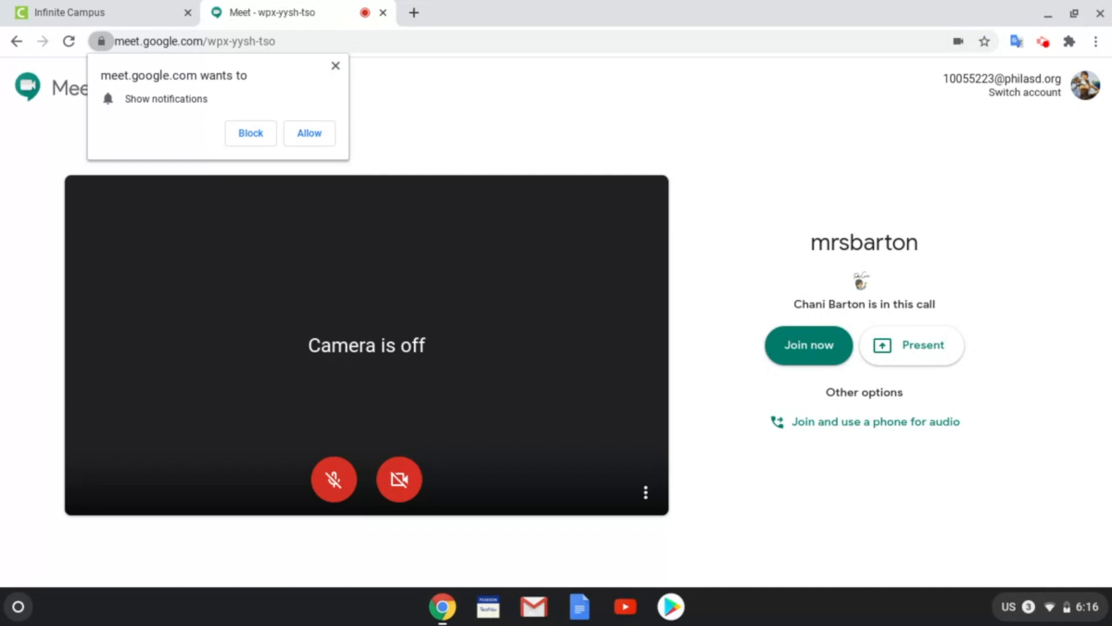
left_click(812, 355)
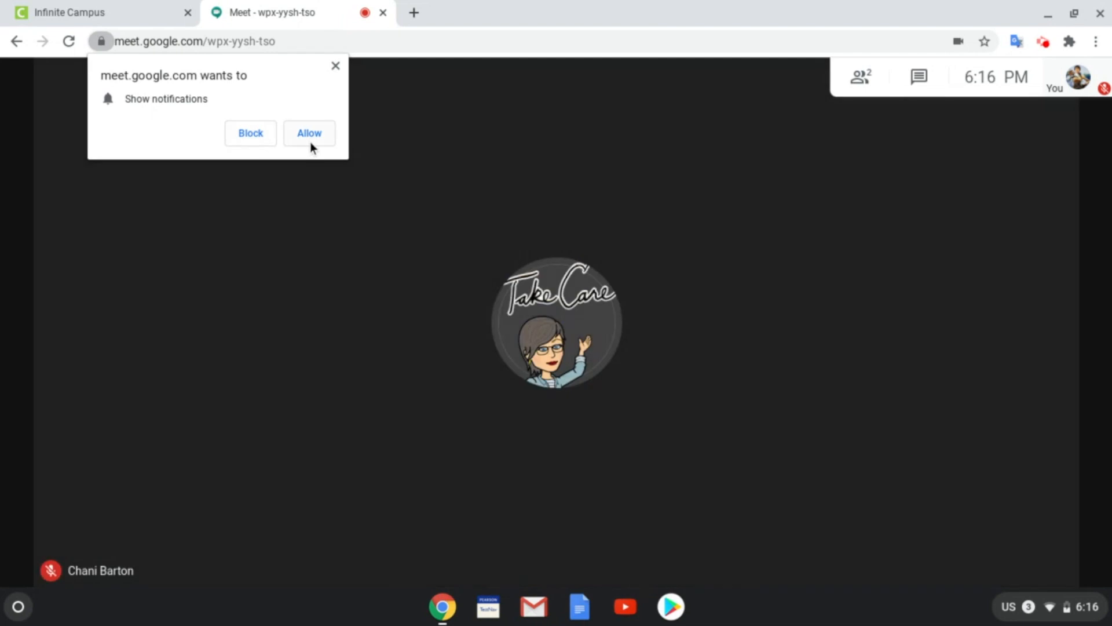
Step: Allow Google Meet to show browser notifications
left_click(309, 134)
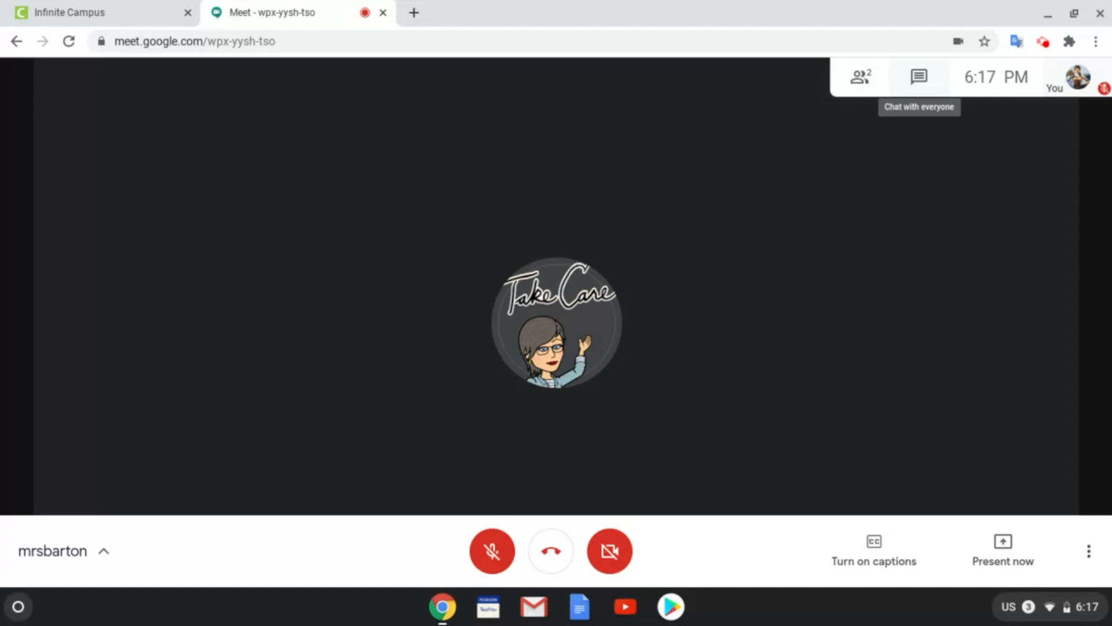
Step: Send the message 'Hello Class!' to everyone in the call's chat
left_click(919, 77)
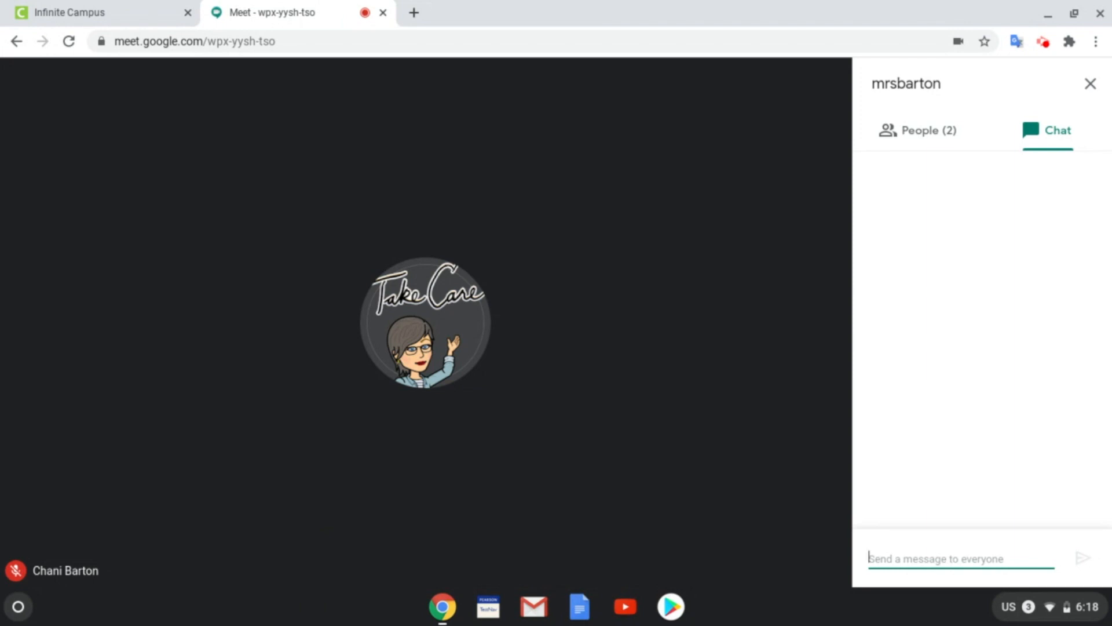
type("Hello Cla")
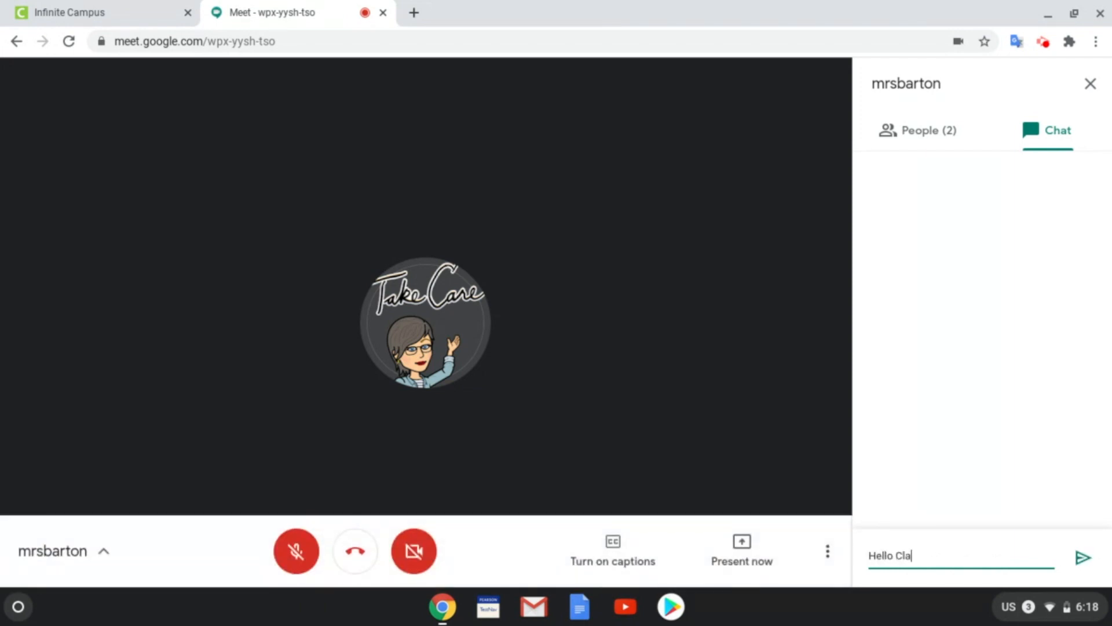
type("ss!")
left_click(1083, 560)
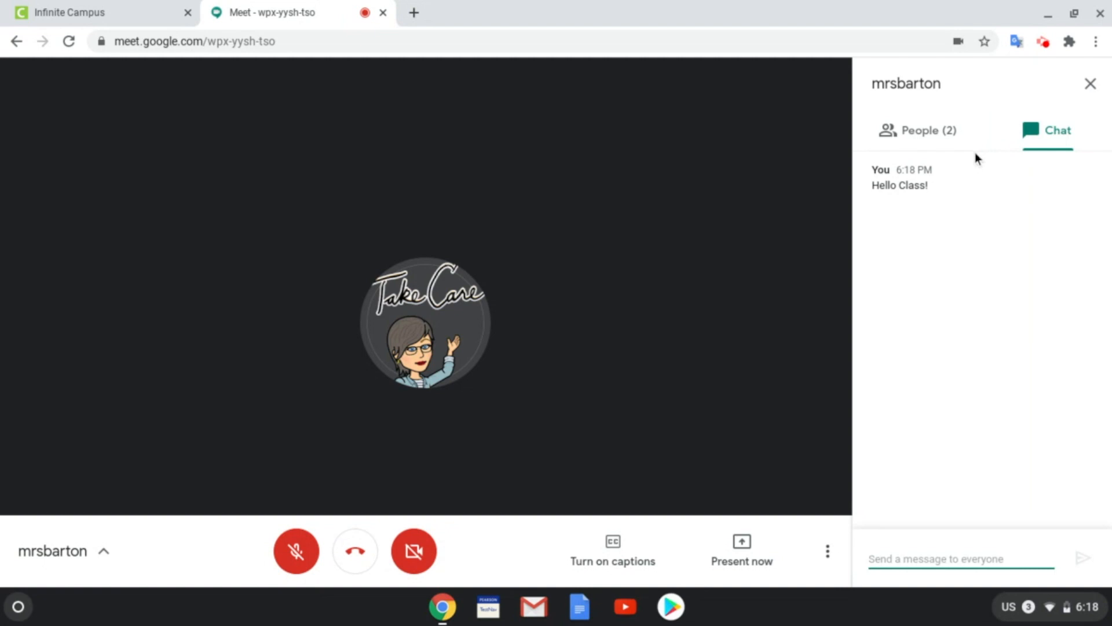
Step: In the People list, pin then unpin the teacher, and close the panel
left_click(930, 142)
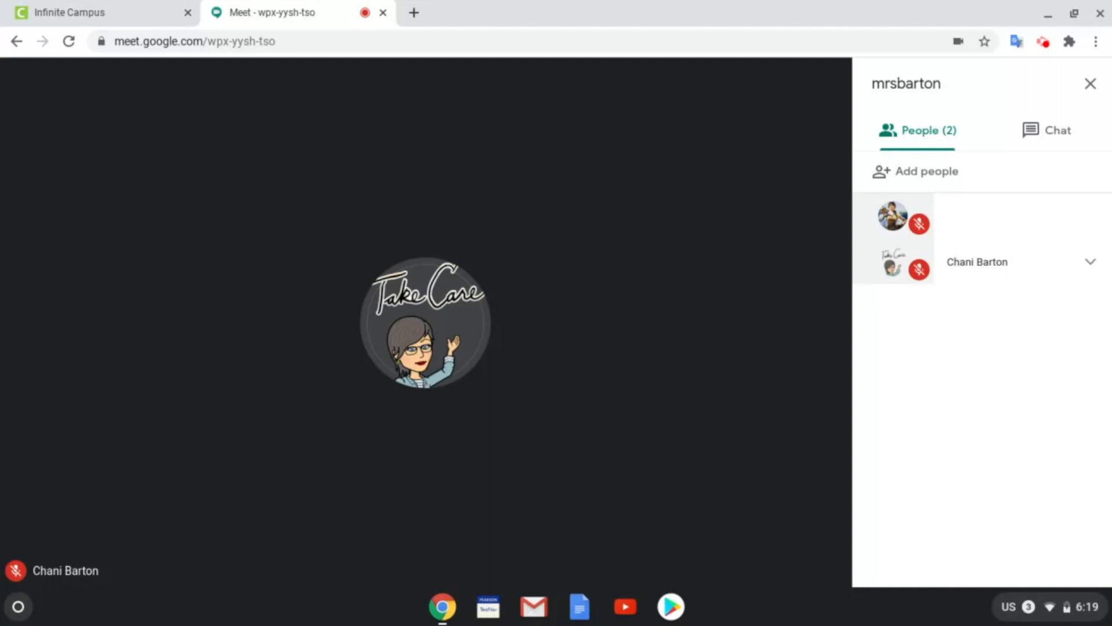
left_click(1096, 276)
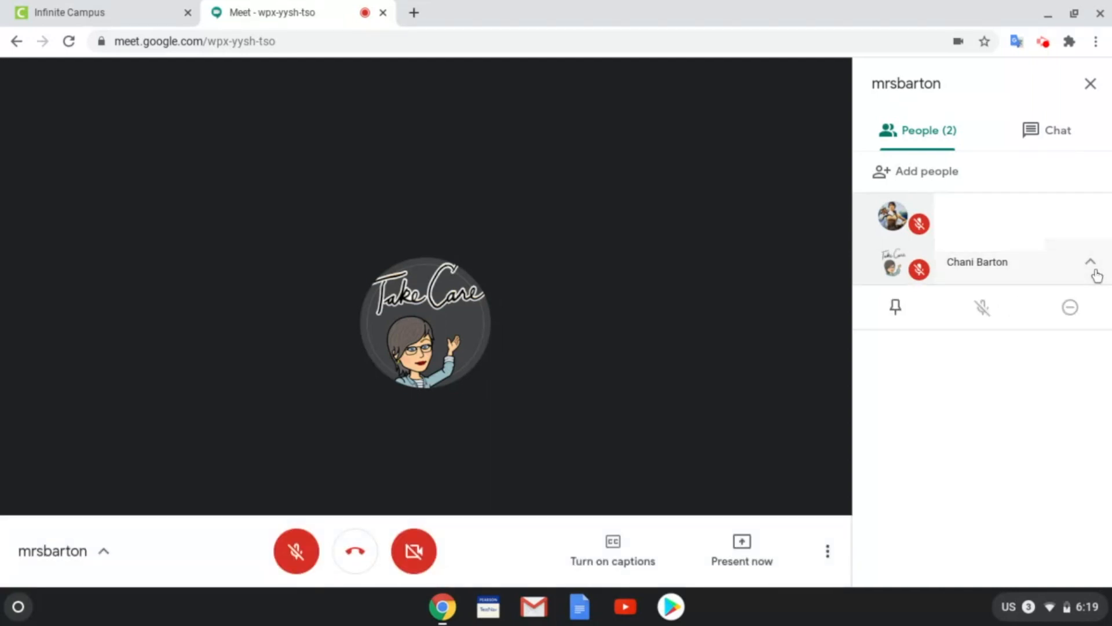
left_click(895, 307)
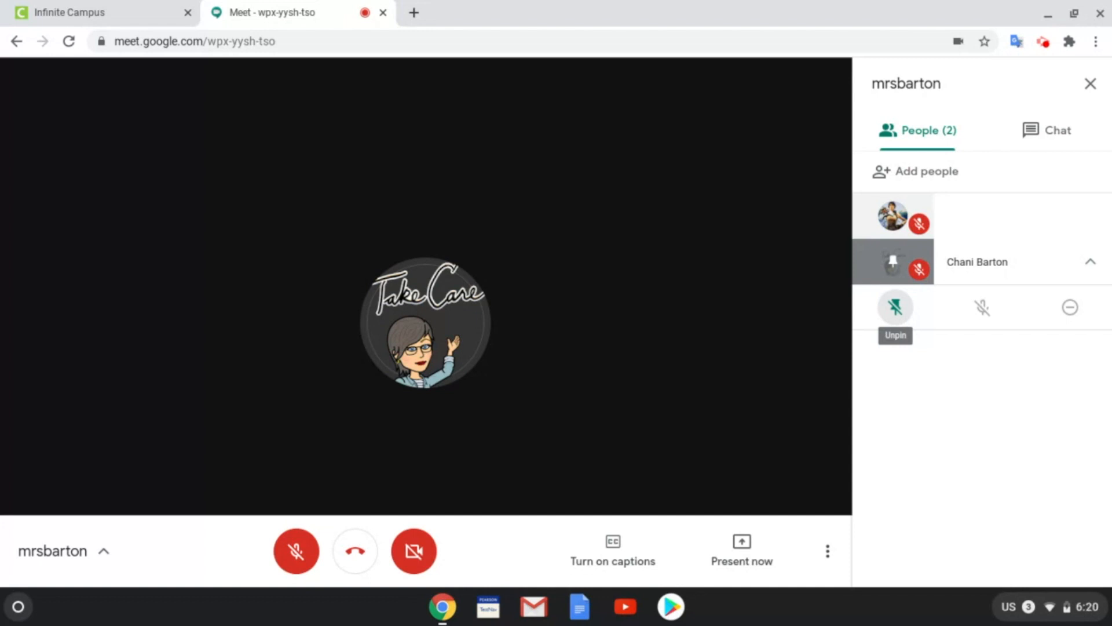
mouse_move(371, 281)
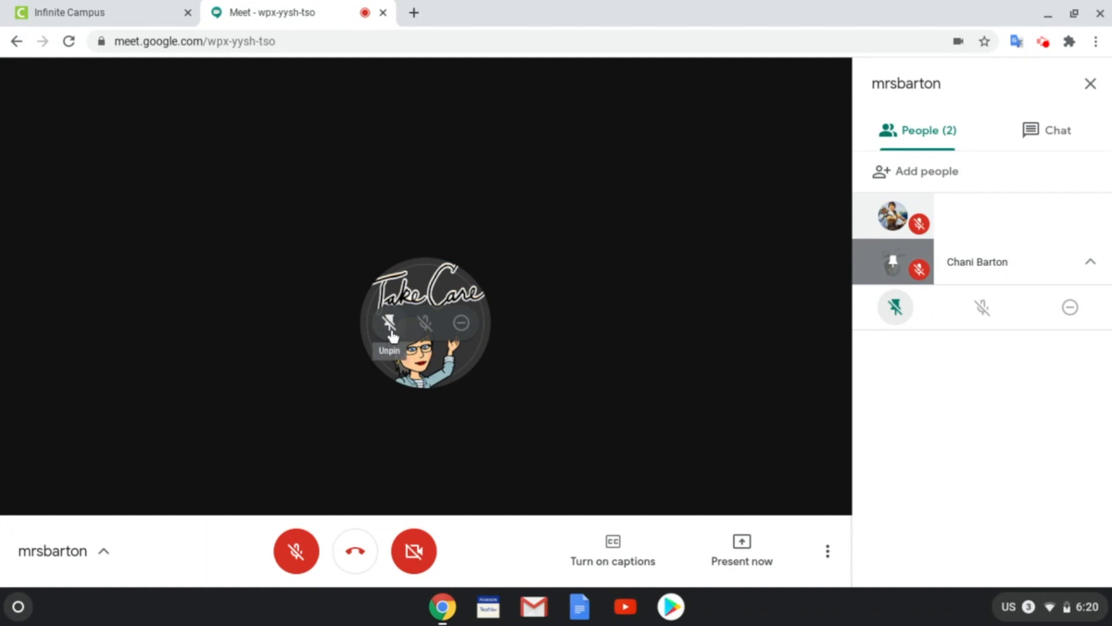
left_click(896, 313)
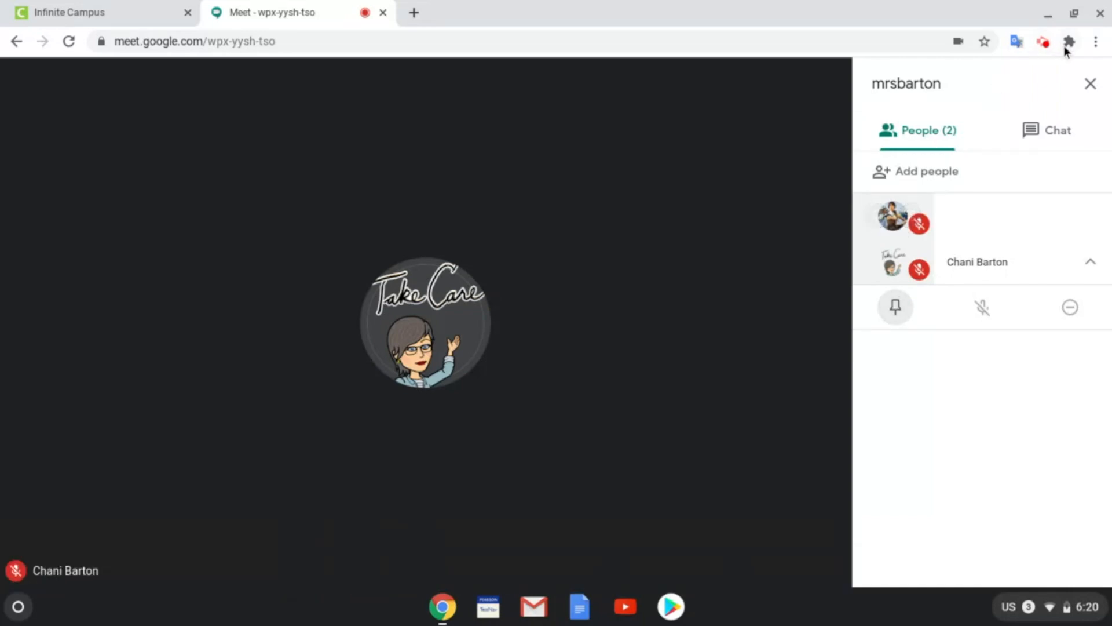
left_click(1091, 86)
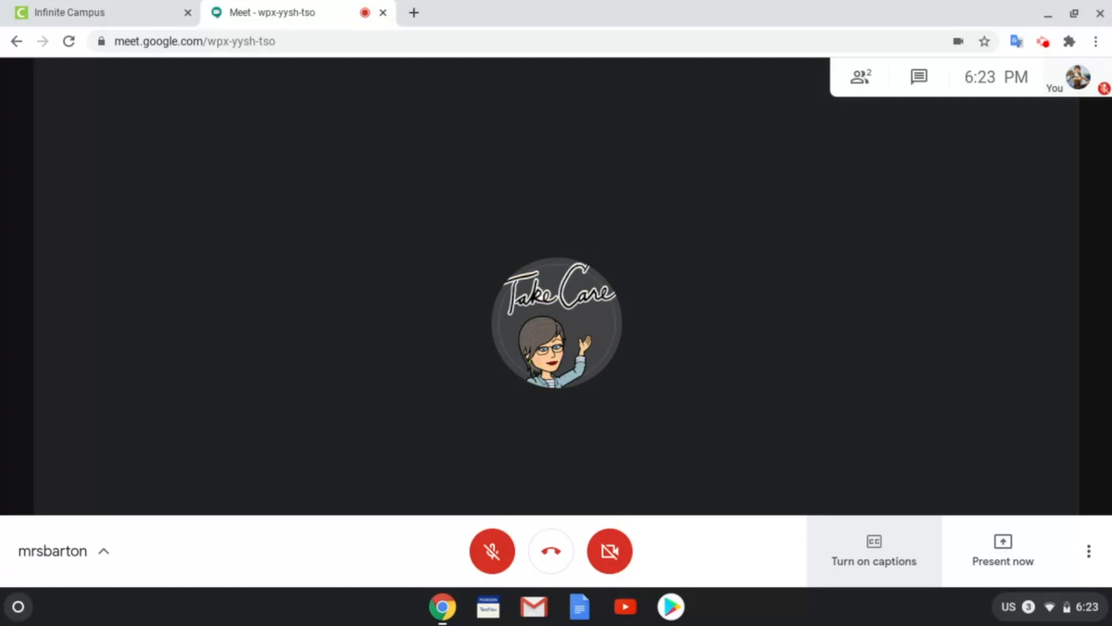
left_click(875, 560)
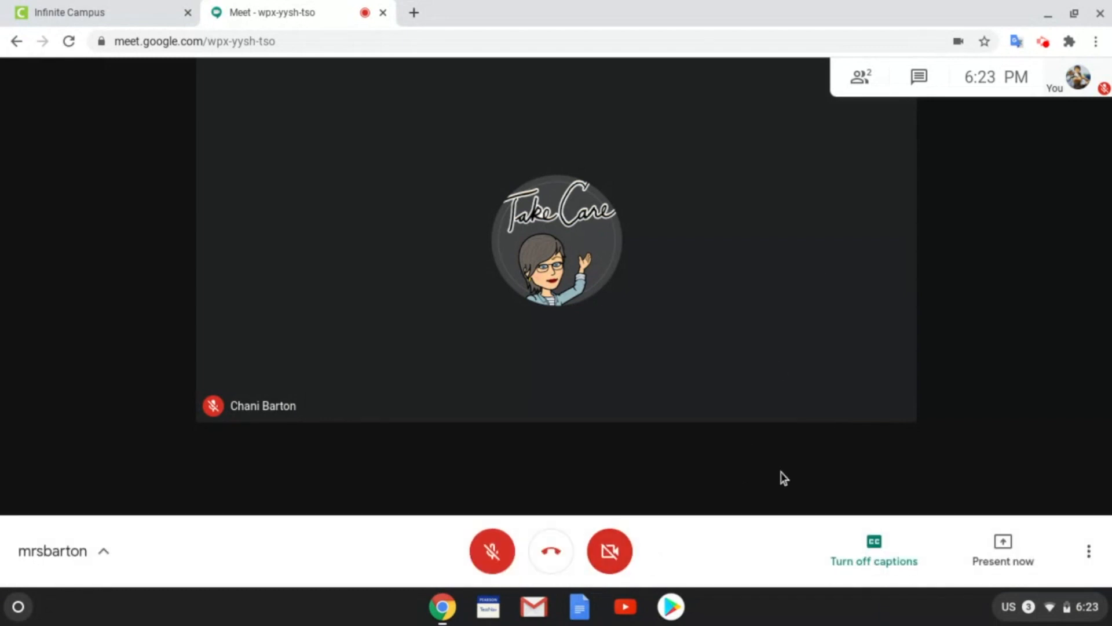
left_click(878, 565)
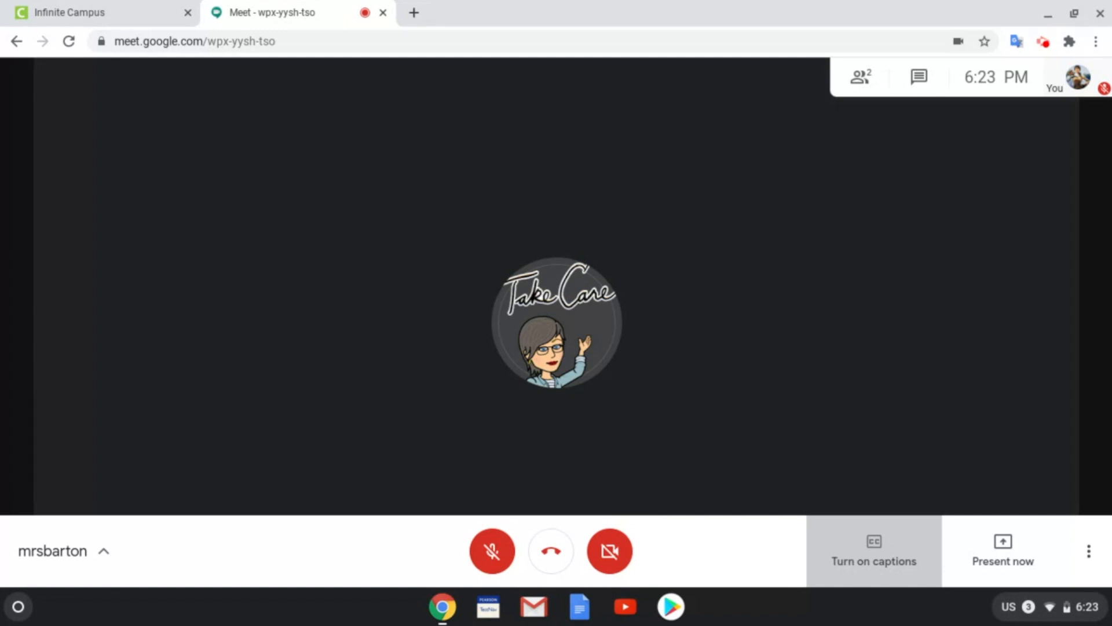
left_click(1004, 565)
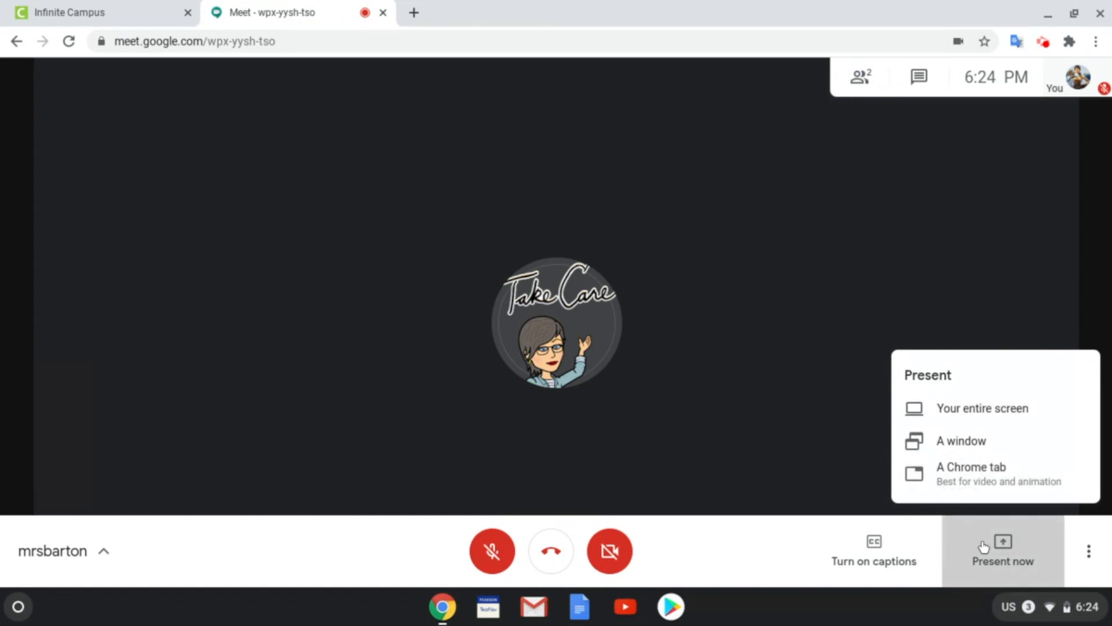
left_click(813, 468)
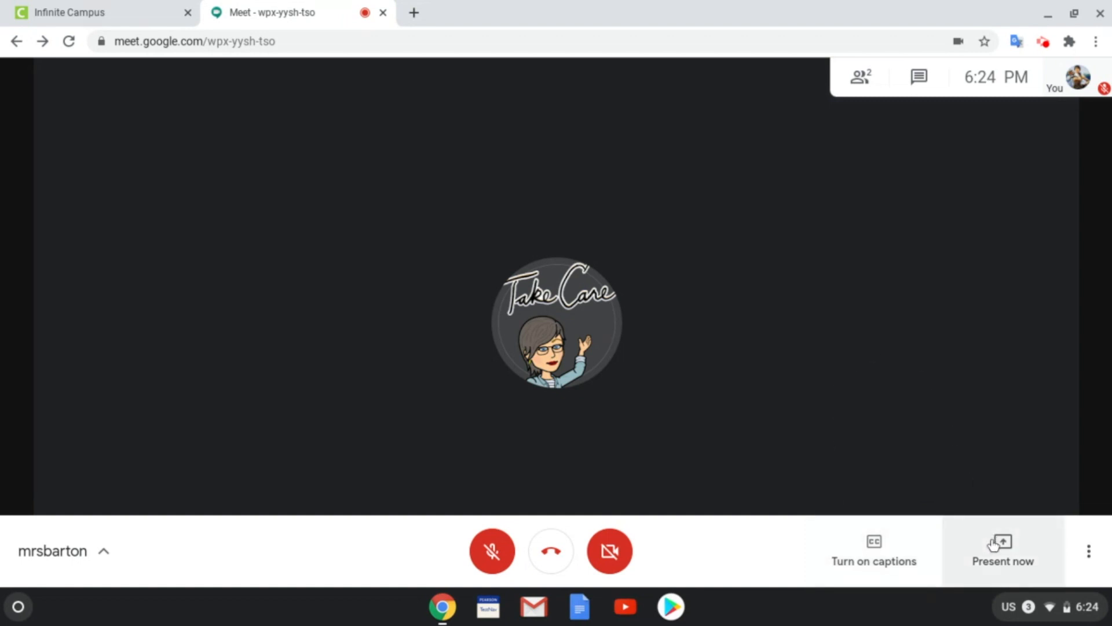
Step: Open the three-dot More options menu in the call's bottom bar
left_click(1094, 565)
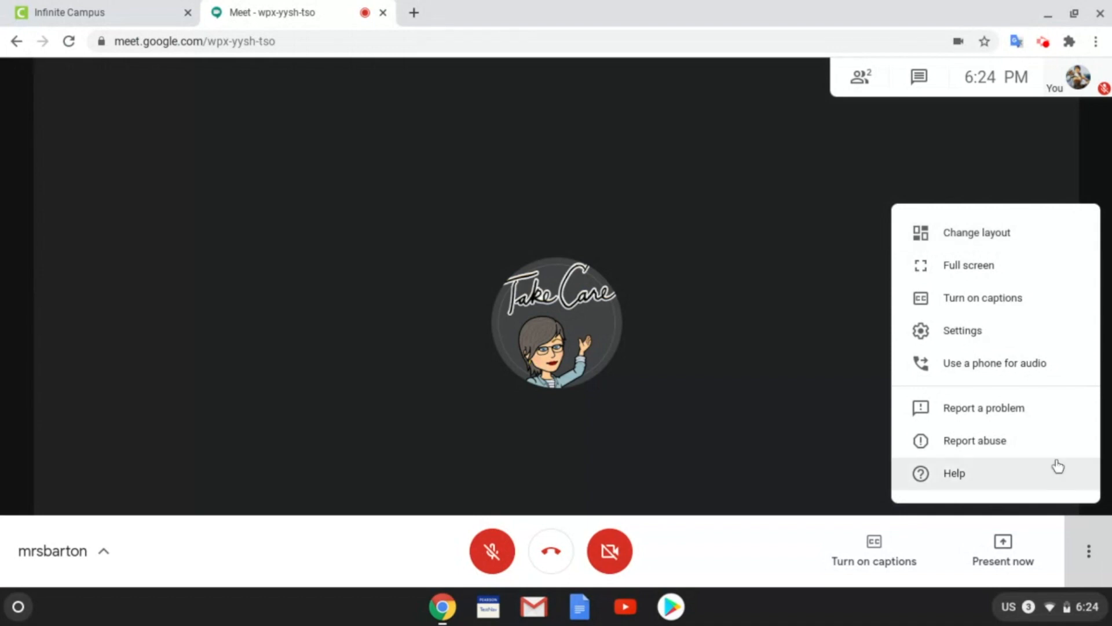
left_click(1003, 250)
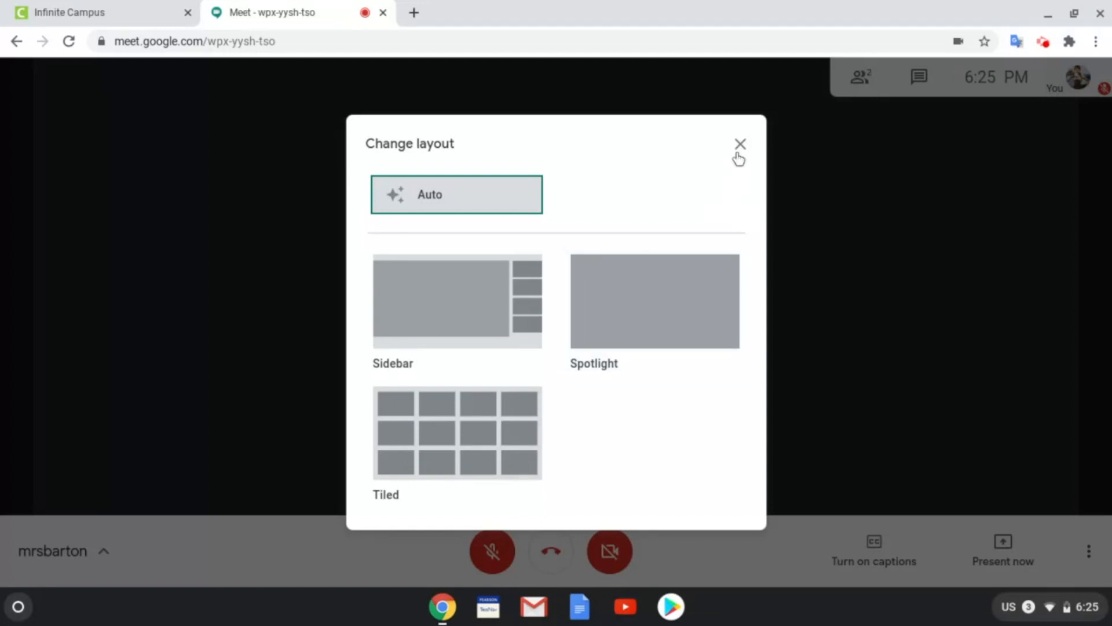
left_click(740, 144)
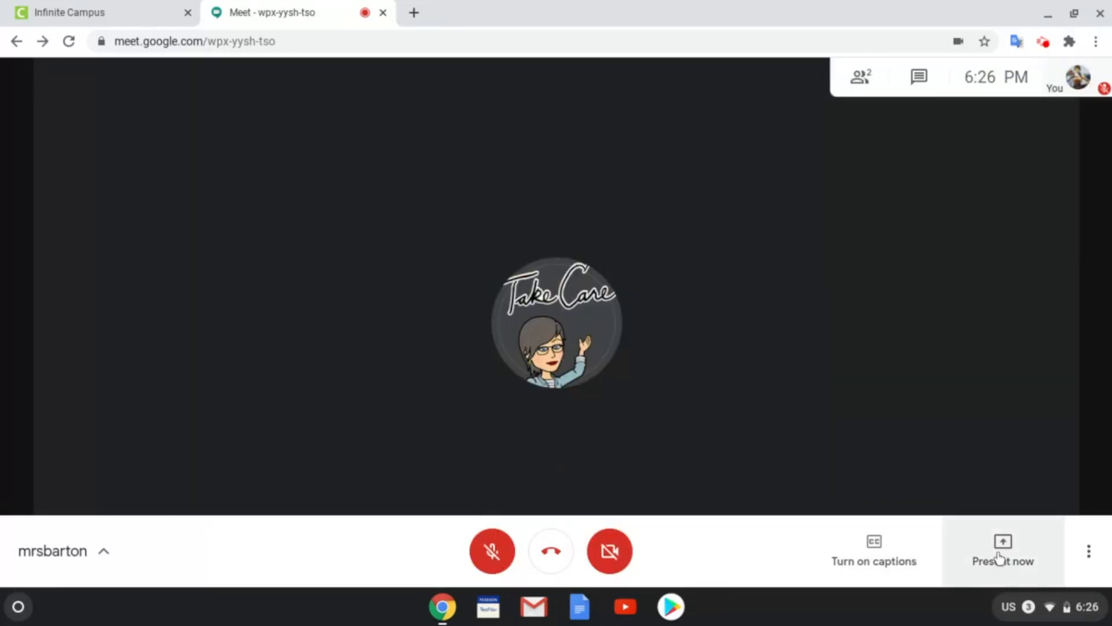
left_click(1089, 553)
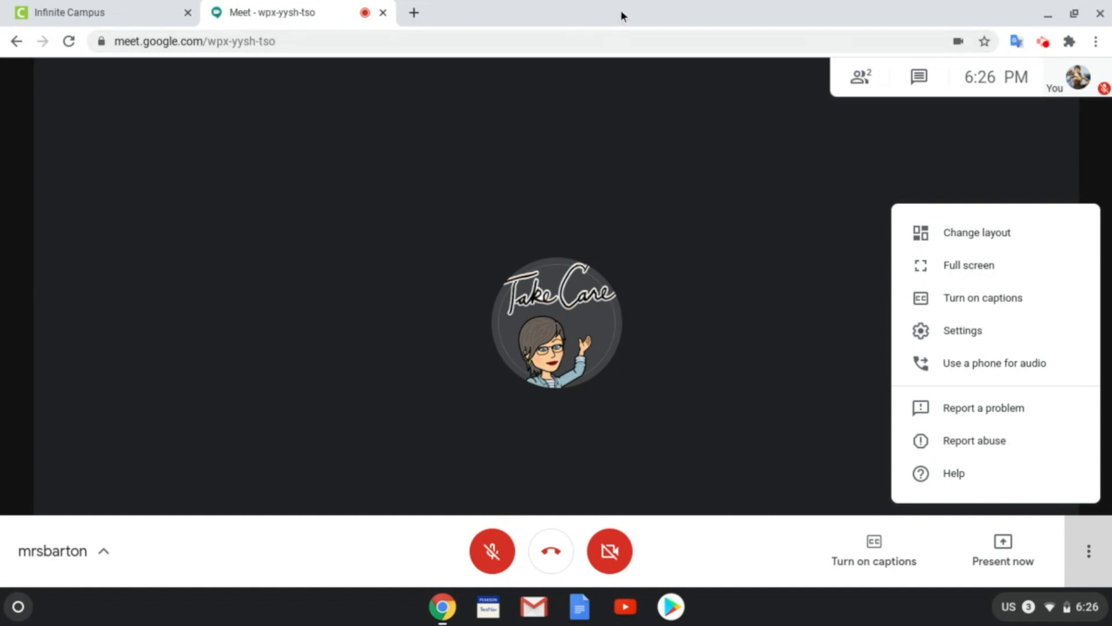
Step: Switch the call to full screen, then exit back to the browser window with Esc
left_click(947, 265)
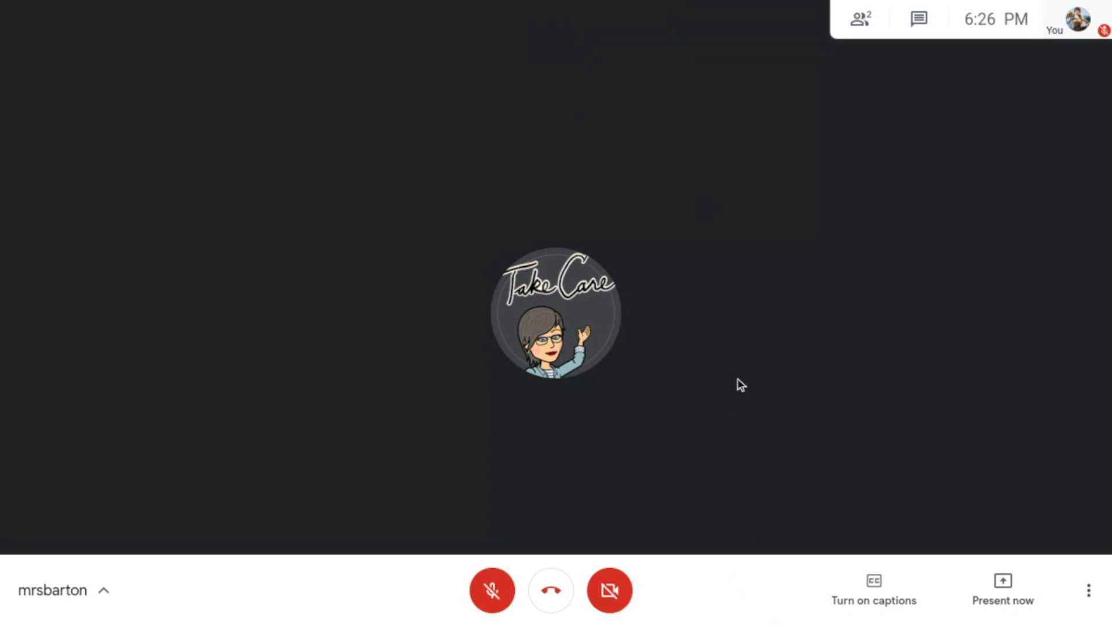
mouse_move(645, 5)
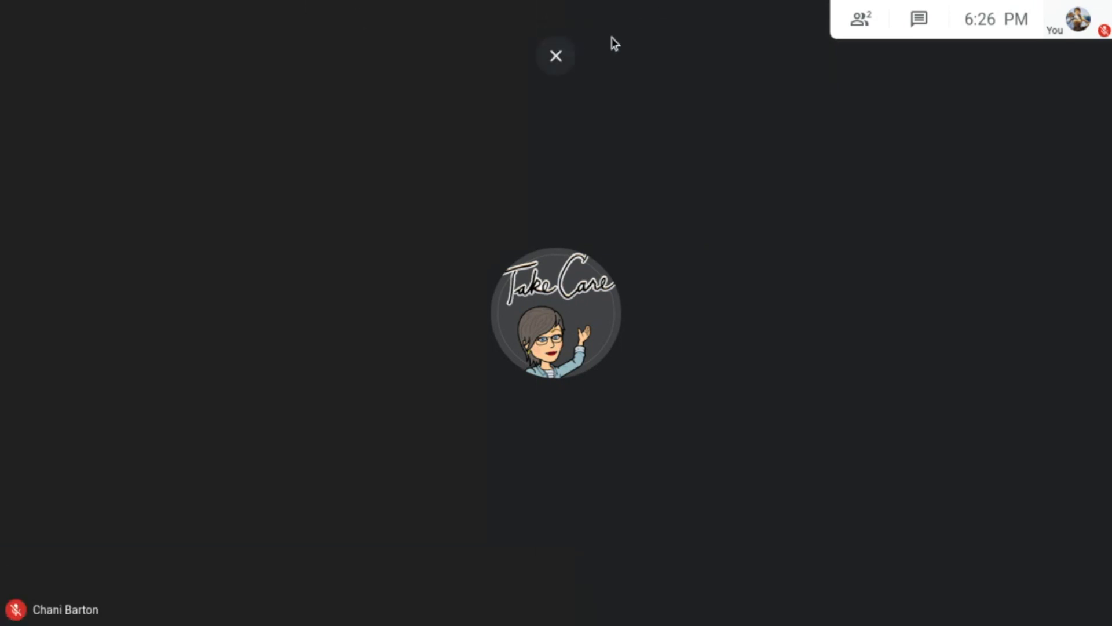
key("Escape")
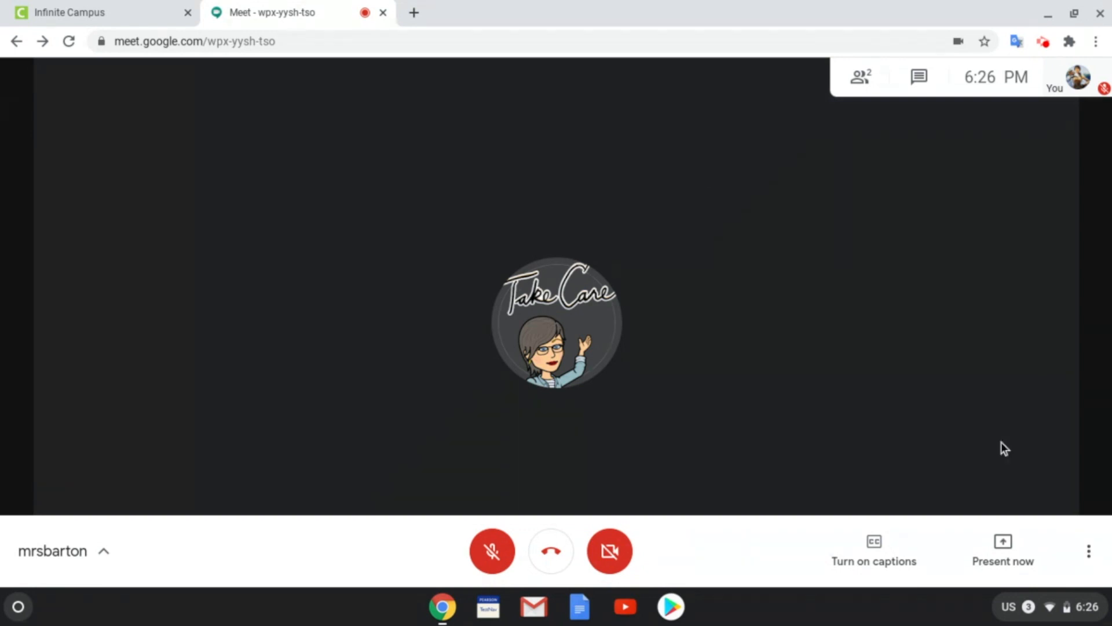
Step: Reopen the three-dot More options menu from the bottom bar
left_click(1090, 553)
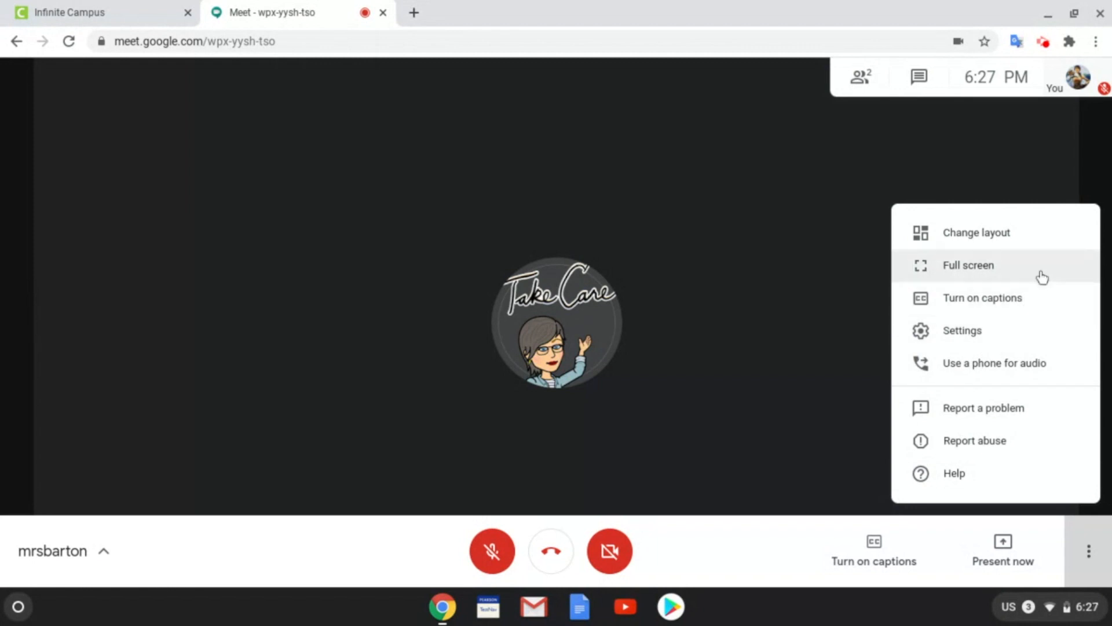
Step: Close the More options menu without choosing anything by clicking the video area
left_click(807, 355)
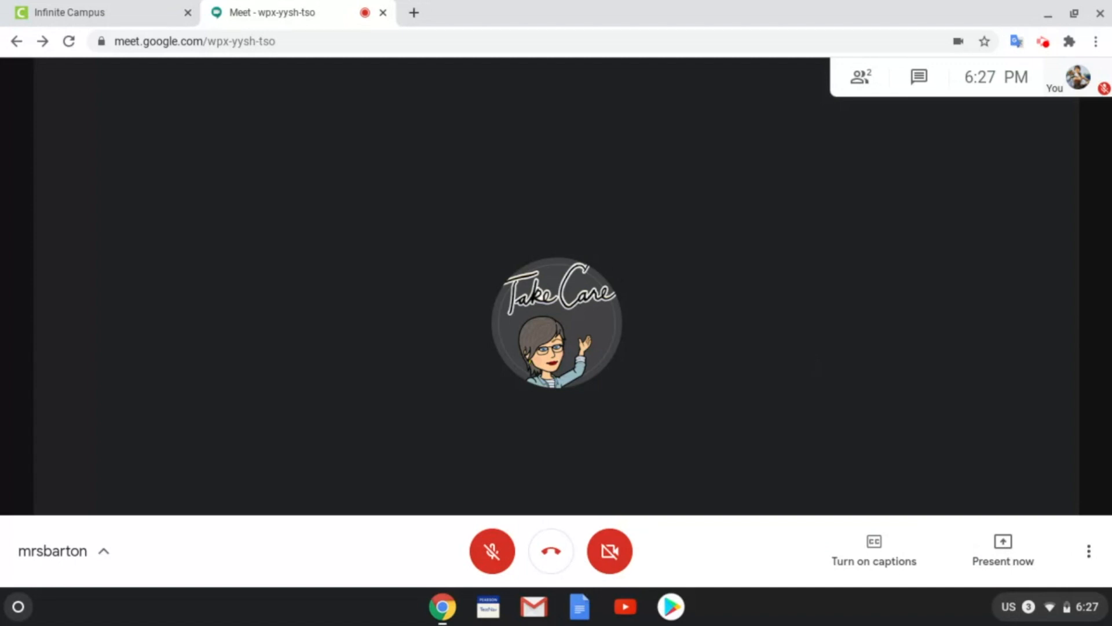